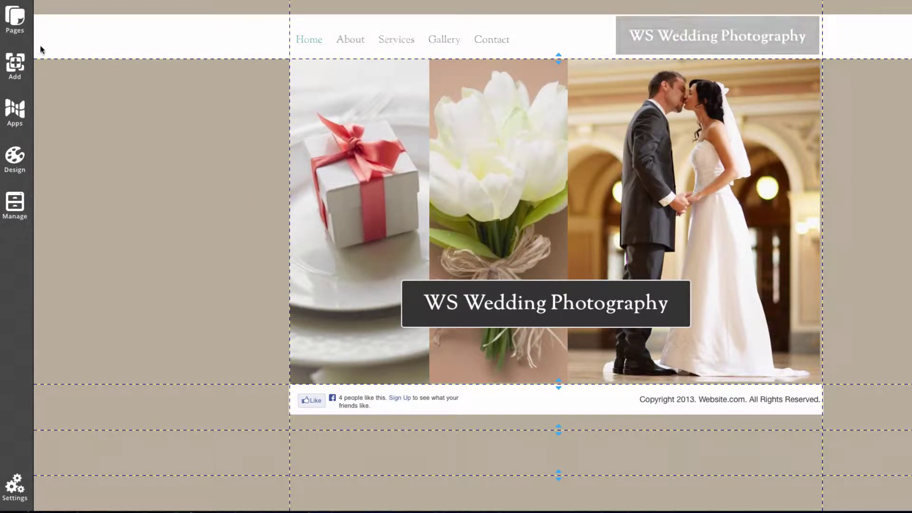
- Open the Gallery page with its nine-photo wedding grid from the Pages list
click(15, 19)
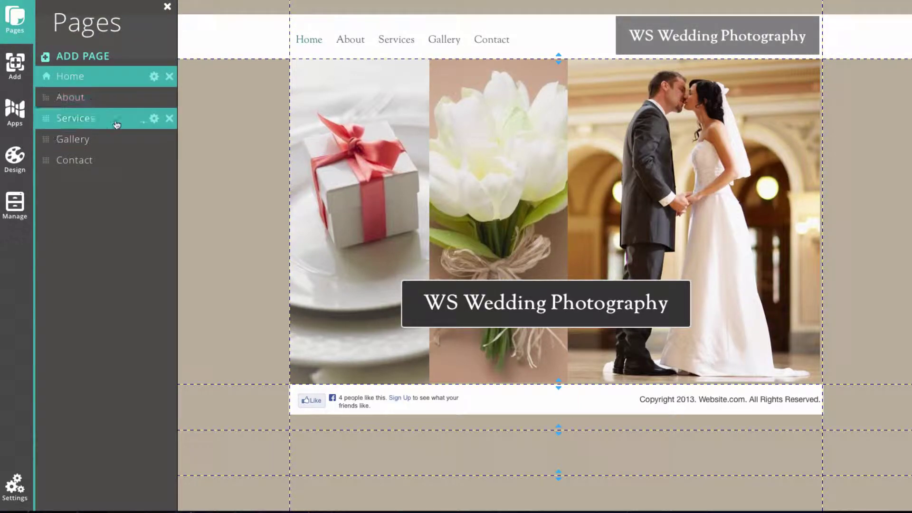
click(139, 143)
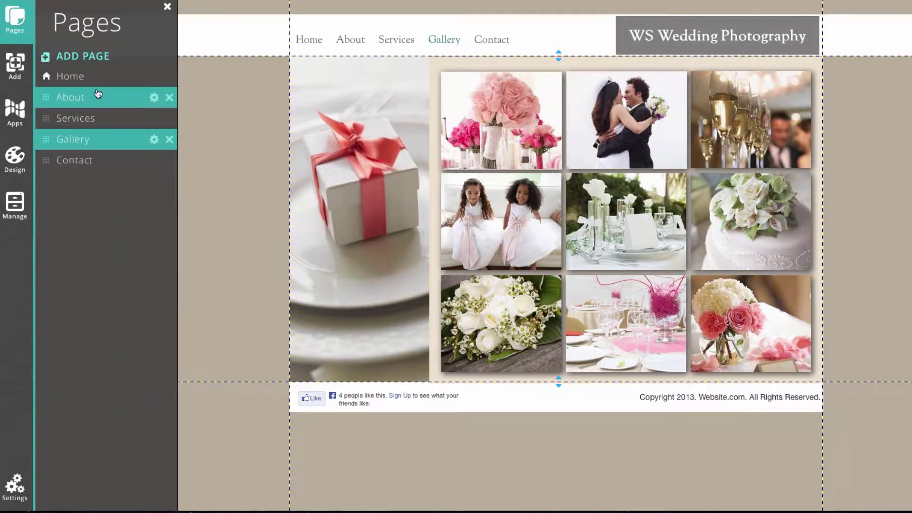
- In the Gallery page settings, enable Password Protect and enter a page password
click(154, 139)
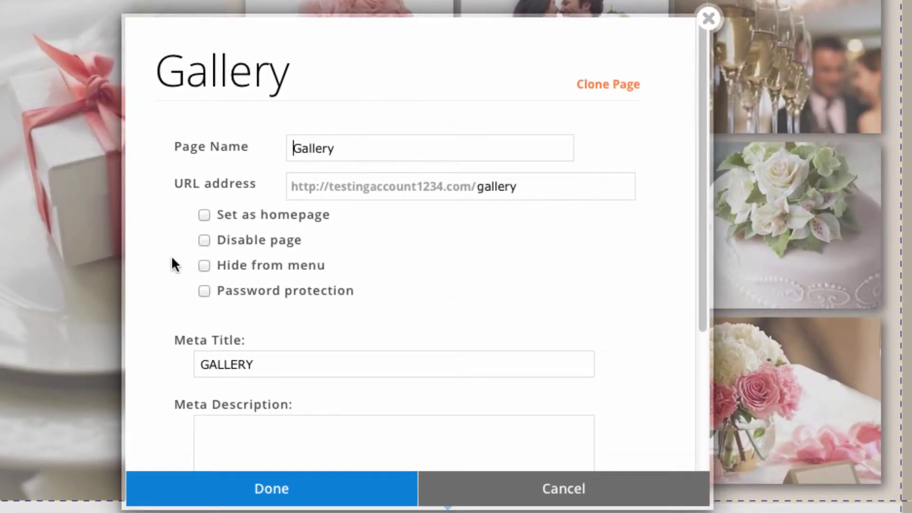
click(204, 291)
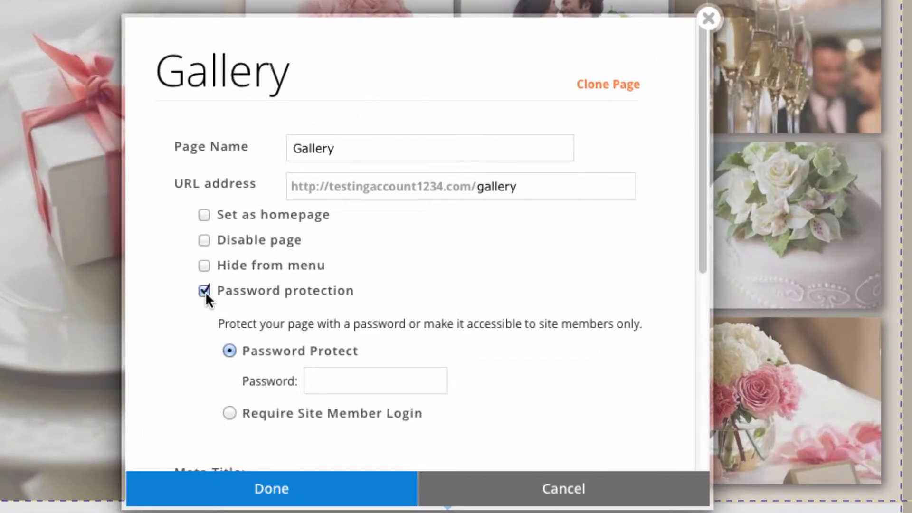
click(383, 379)
text(password3)
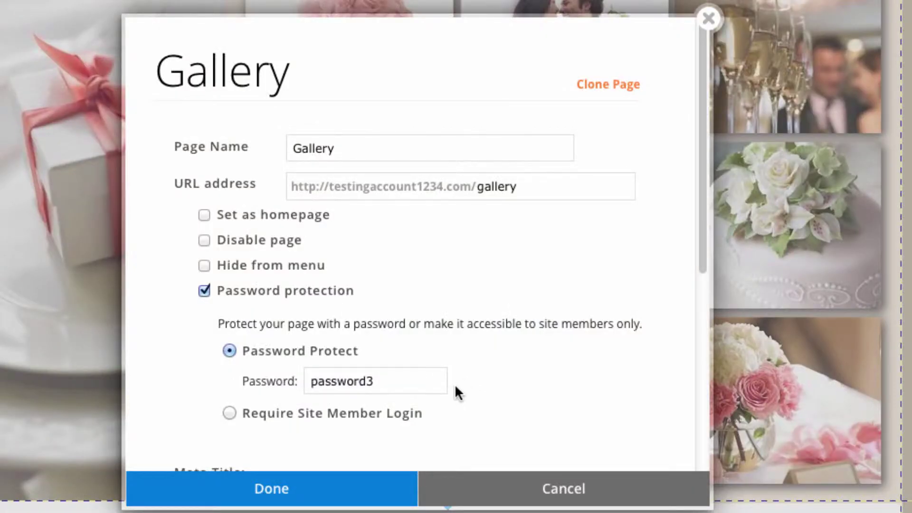
- Confirm the Gallery password setting, publish All Pages, and view the live WS Wedding Photography site
click(346, 488)
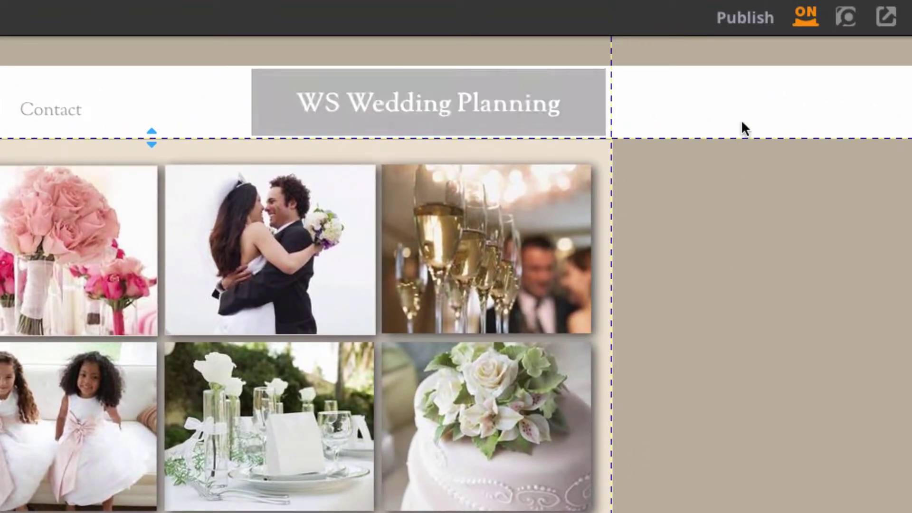
click(743, 29)
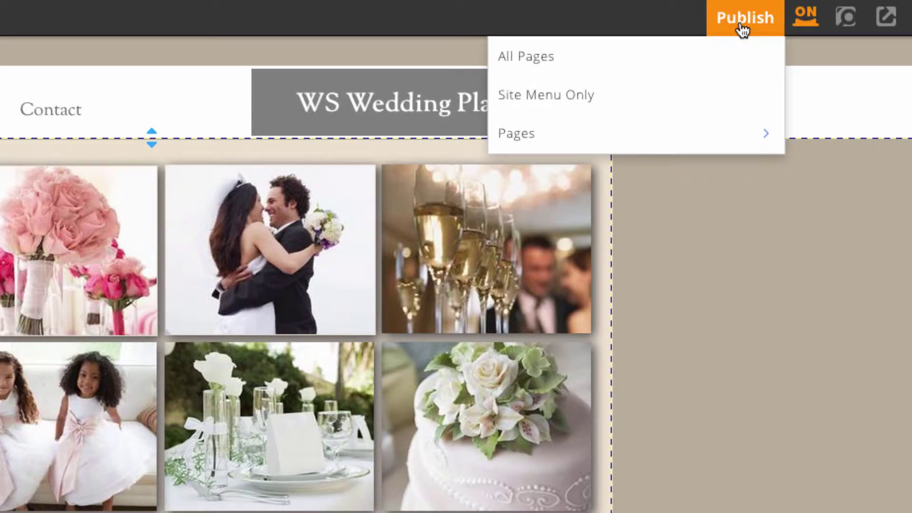
click(717, 57)
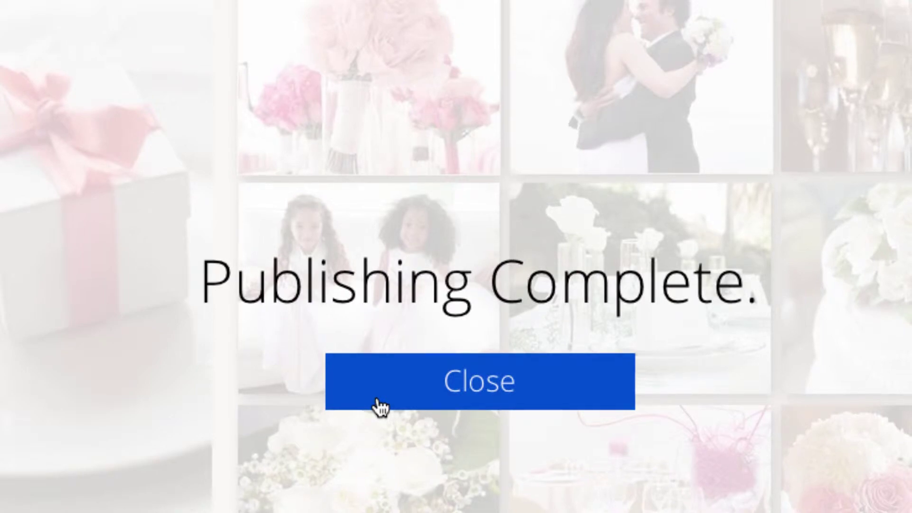
click(376, 402)
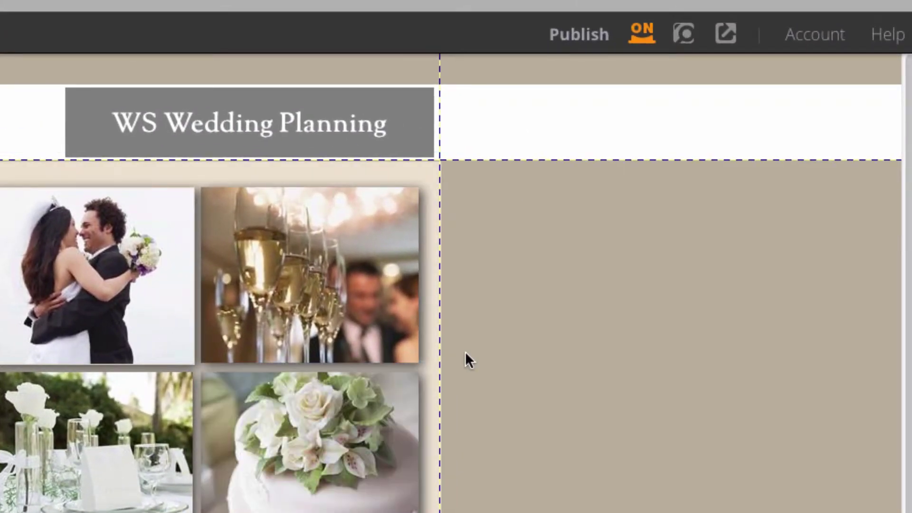
click(726, 43)
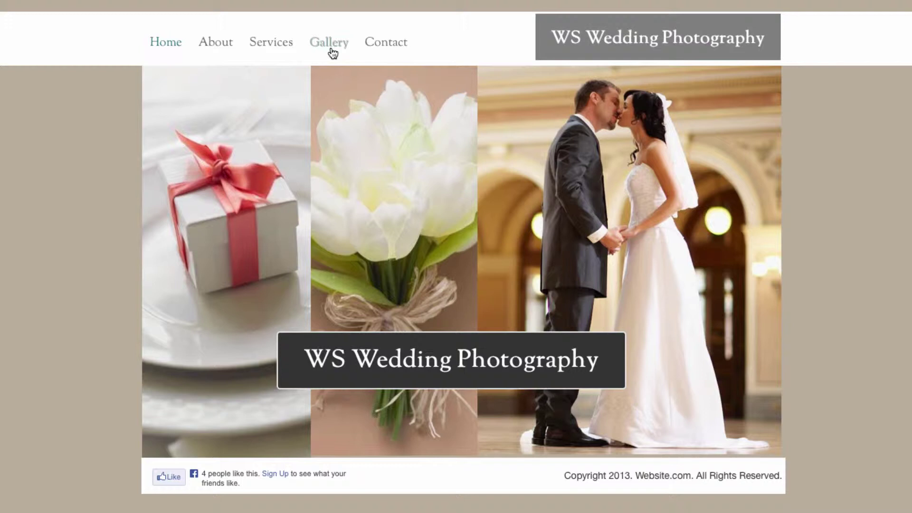
- On the live site, open Gallery and submit the page password to reveal the photo grid
click(332, 50)
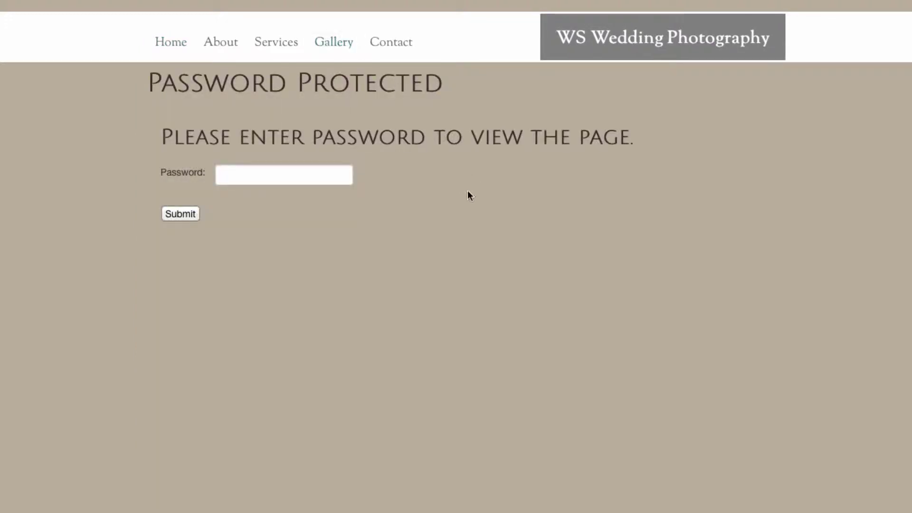
click(289, 171)
text(••••••••••)
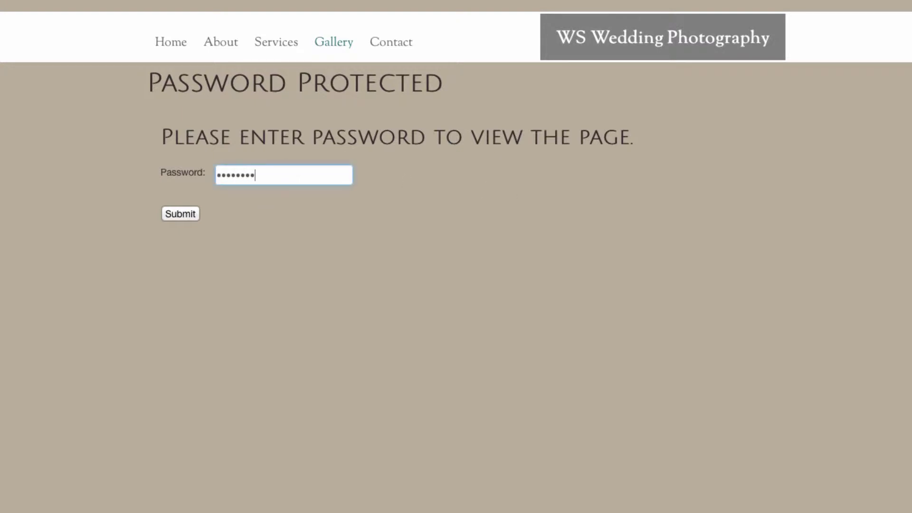
click(179, 215)
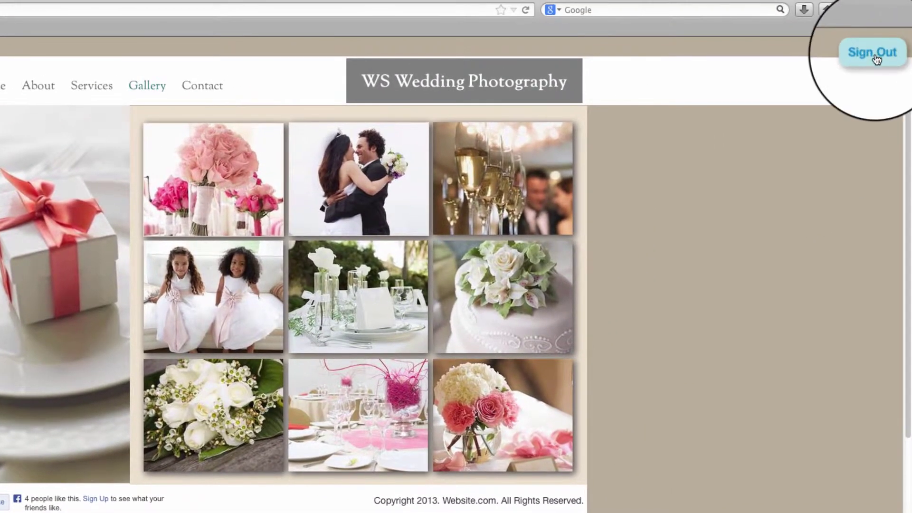
- Sign out, switch Gallery protection to Require Site Member Login, and go to manage members
click(876, 56)
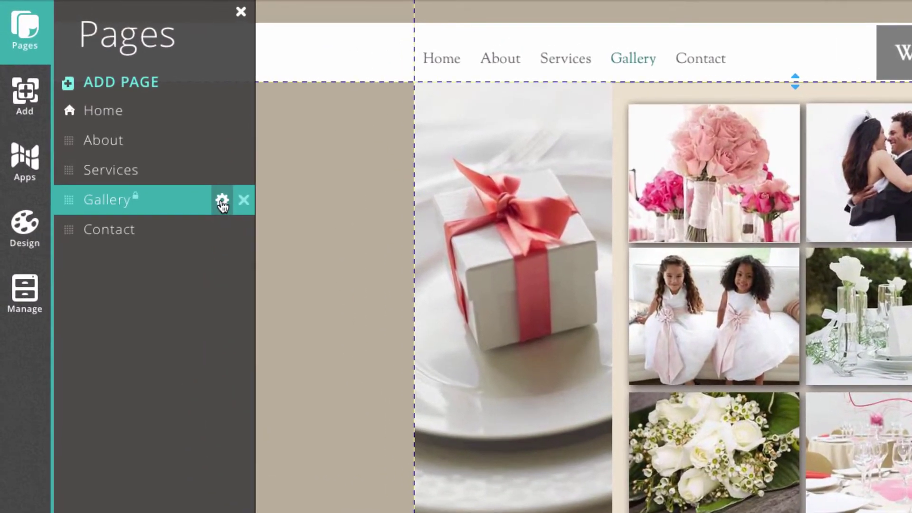
click(155, 141)
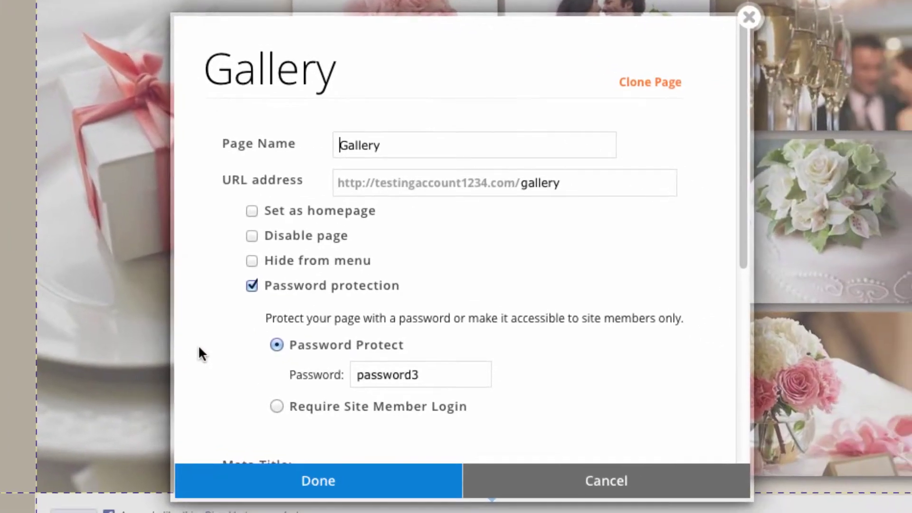
click(615, 472)
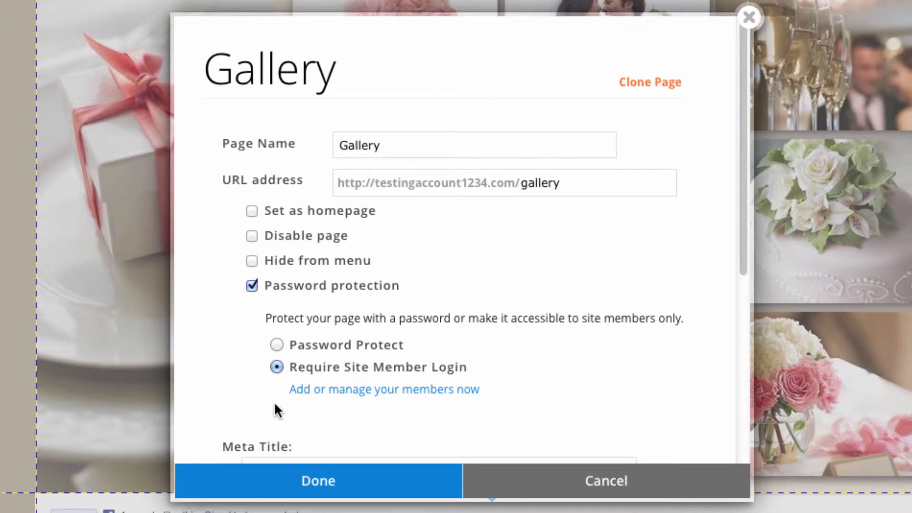
click(394, 390)
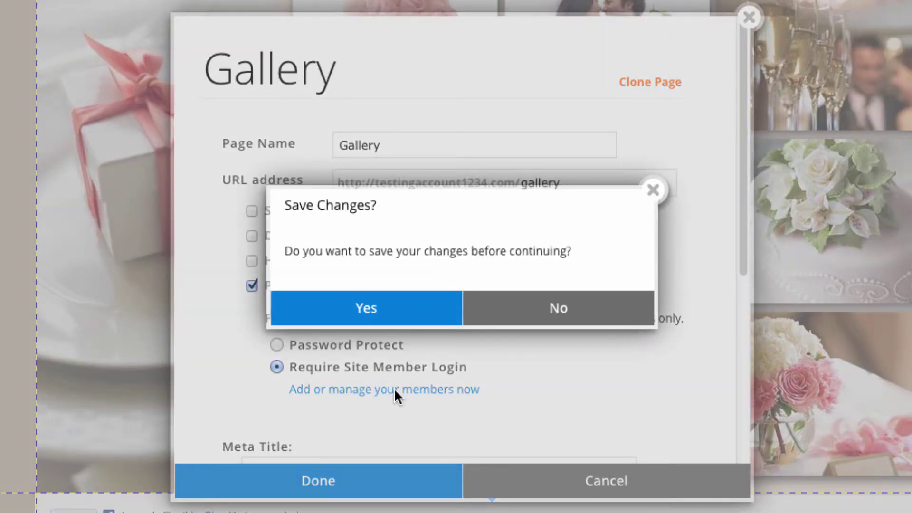
- Save the pending changes and continue to the empty Members page
click(421, 328)
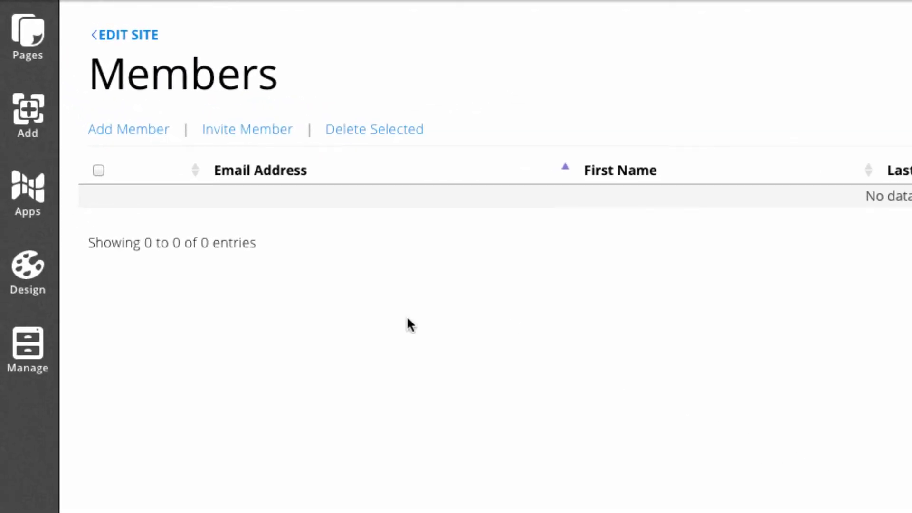
- Invite a new member by entering the client's e-mail address in the Invite Member dialog
click(259, 142)
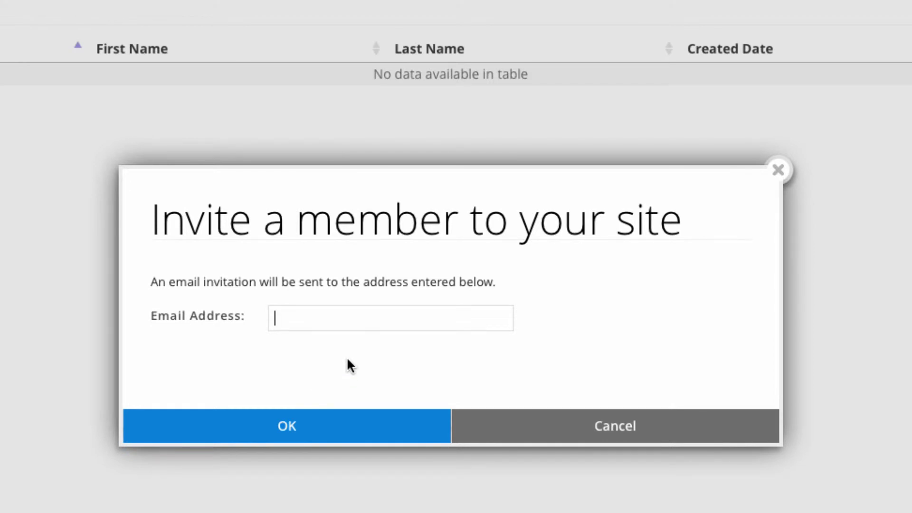
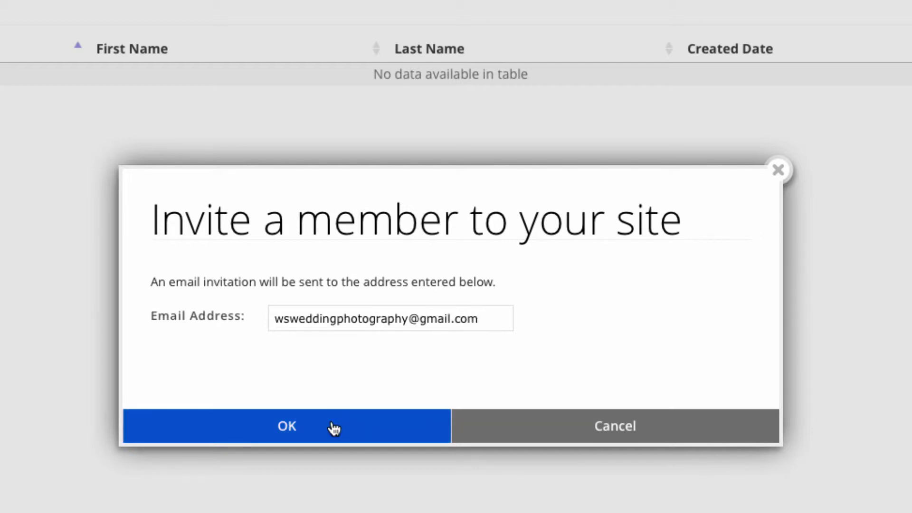
click(331, 421)
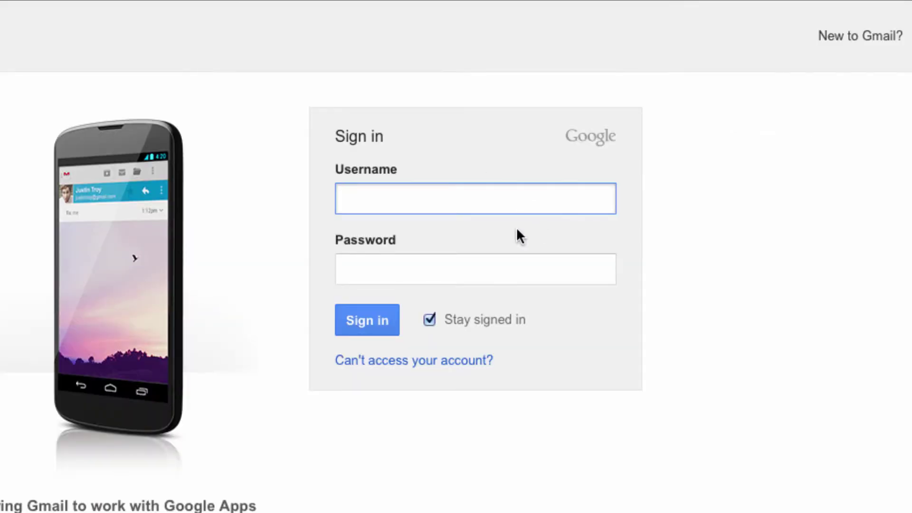
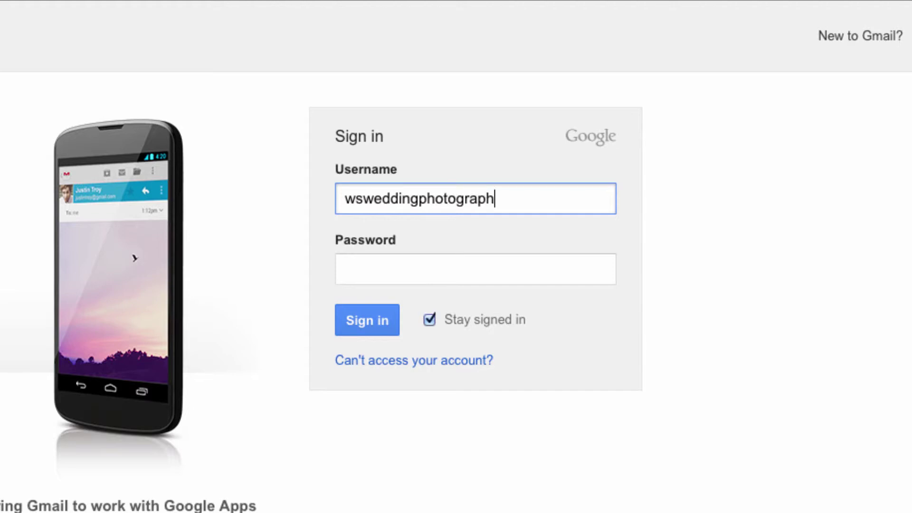
- Sign in to Gmail with the client's e-mail and password, then open the Member Invitation e-mail
key(Tab)
text(••••)
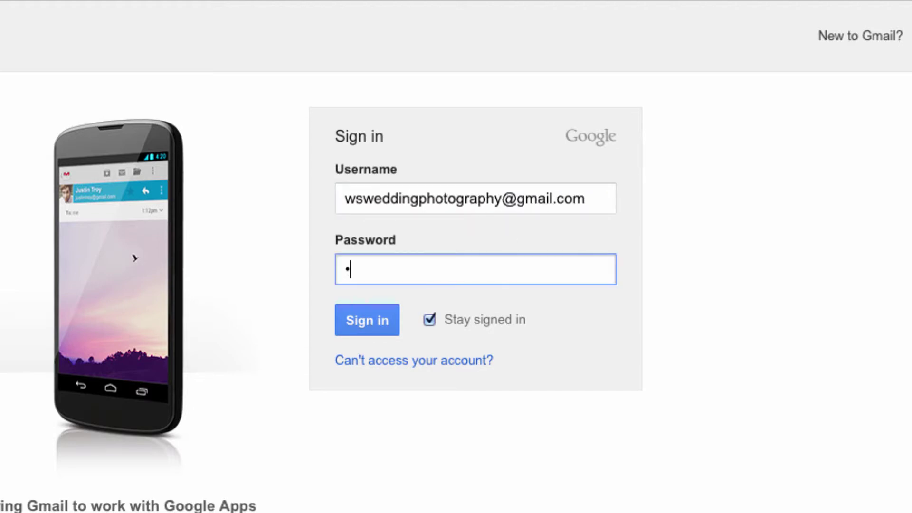
text(•••••)
key(Return)
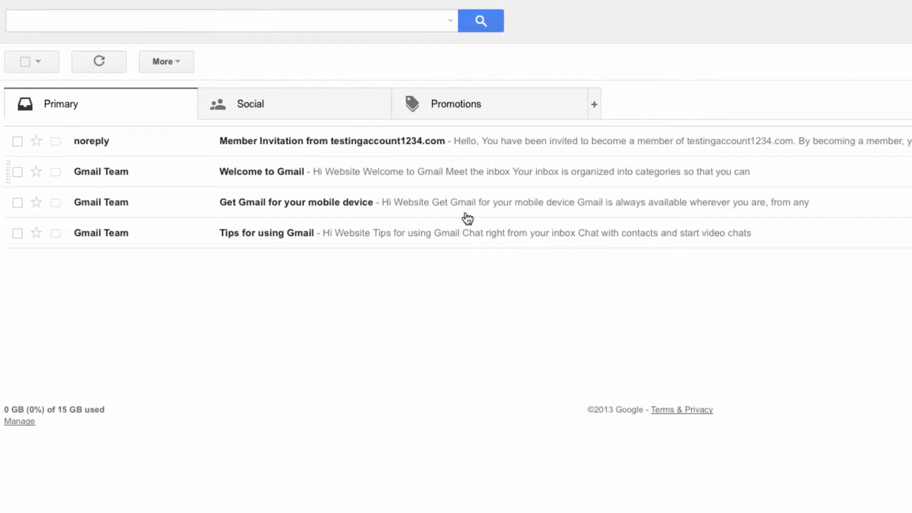
click(377, 151)
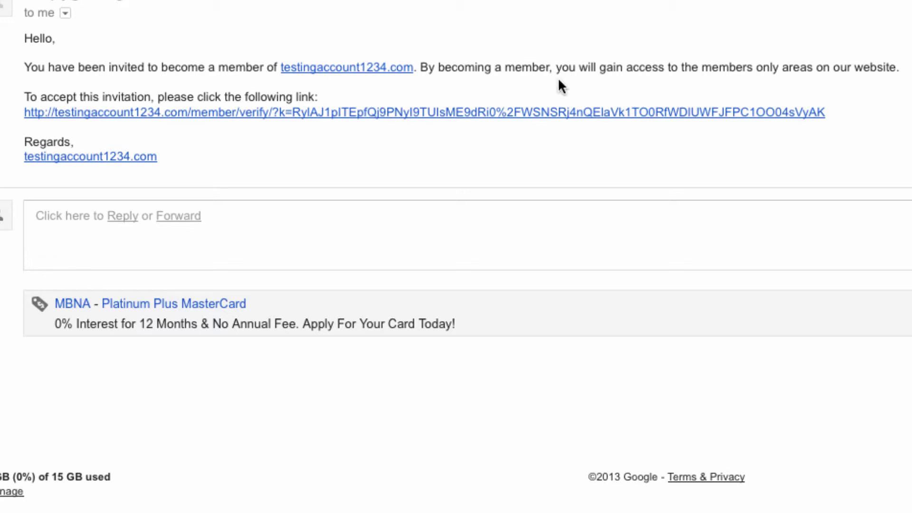
- Follow the verification link and fill in the member's first name, last name and password
click(537, 113)
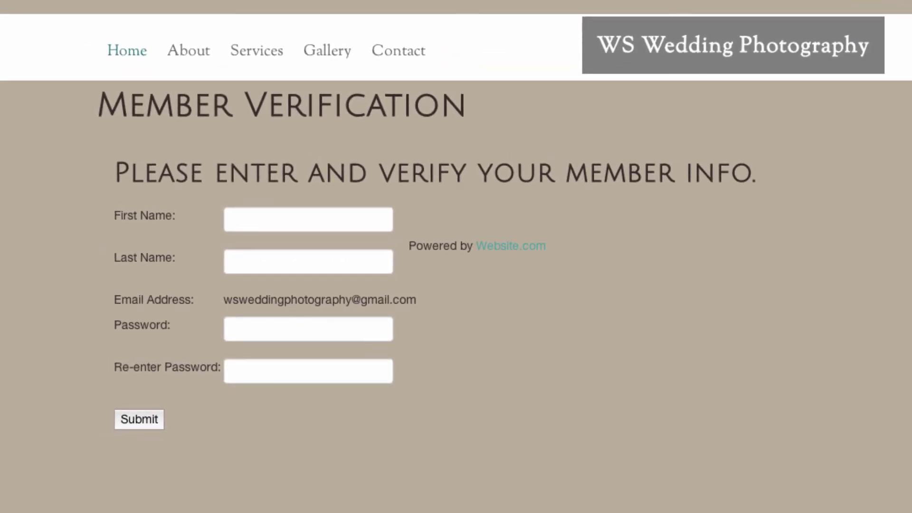
click(301, 215)
text(Mister)
click(312, 258)
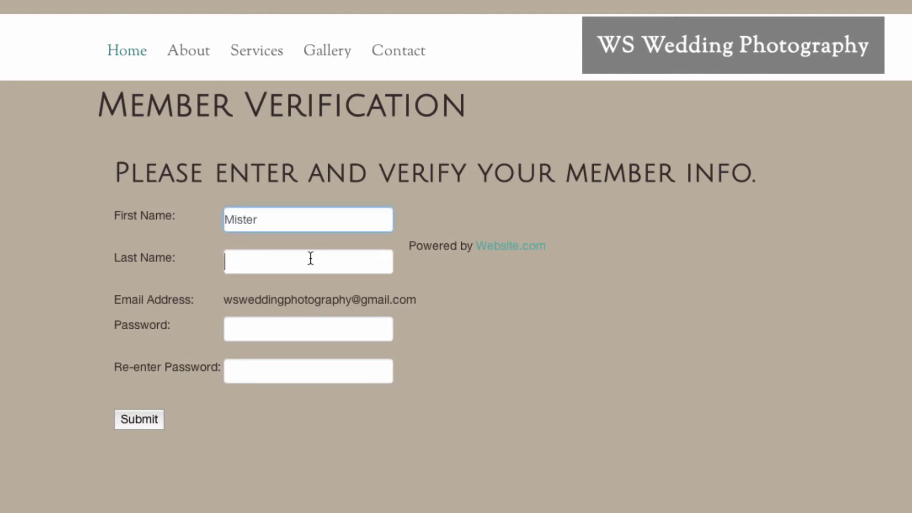
text(Client)
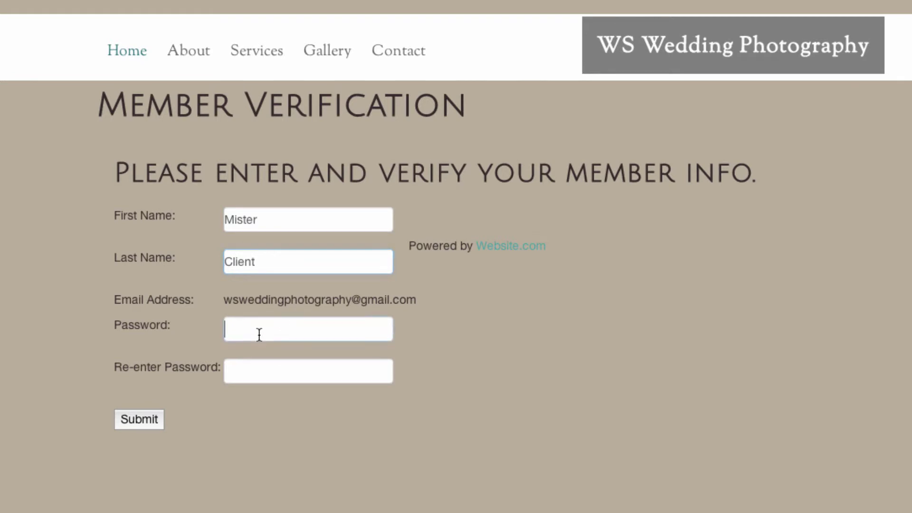
text(••••)
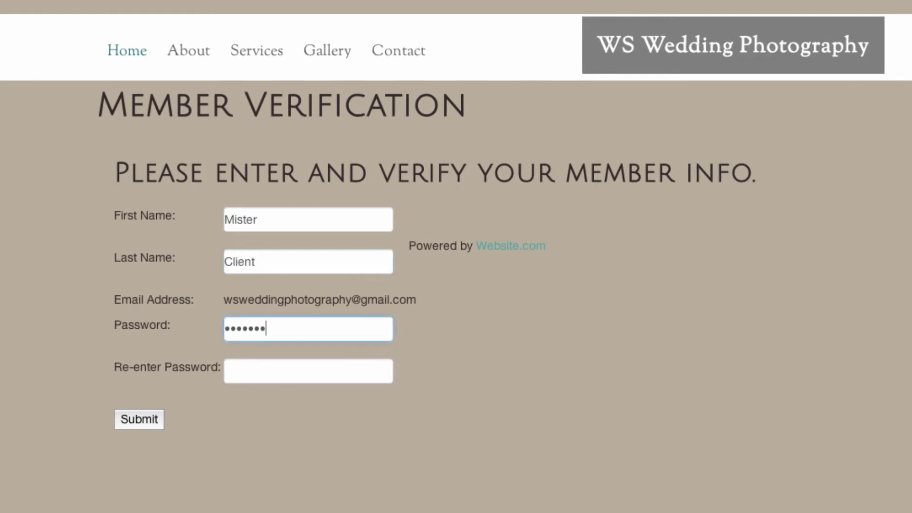
click(242, 358)
- Re-enter the member password, submit the verification, and open the live WS Wedding Photography site
text(•••••••••)
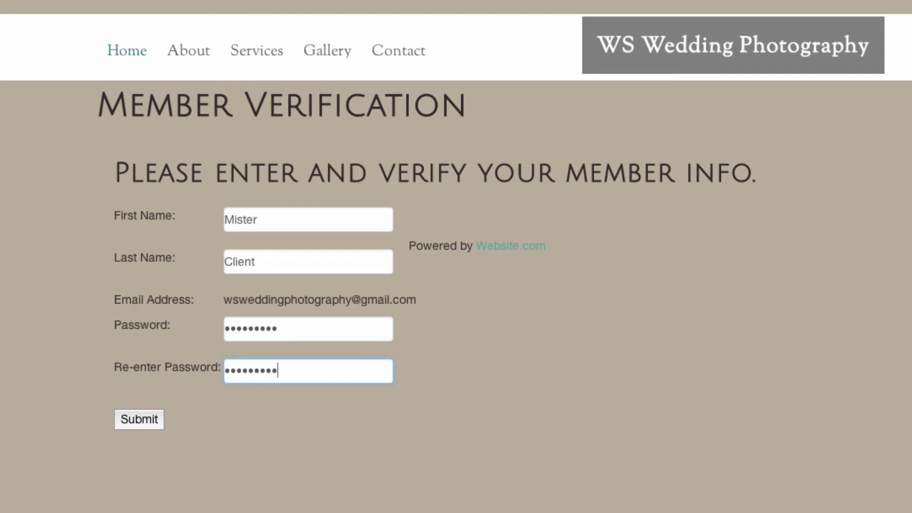
click(122, 420)
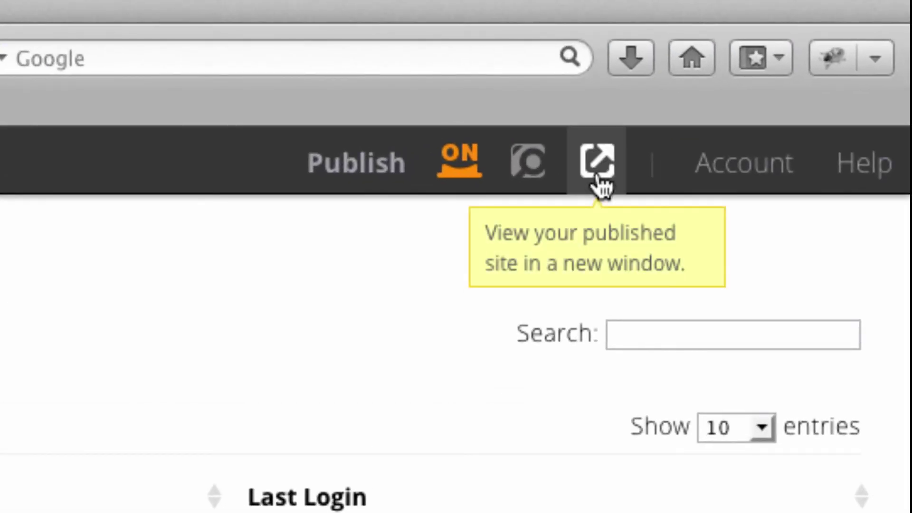
click(598, 178)
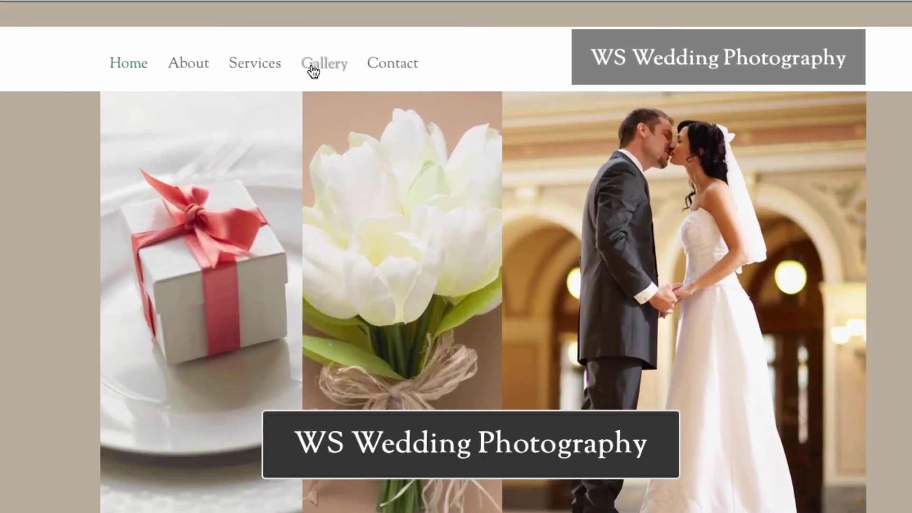
- From the Gallery menu link, sign in with the member's e-mail and password to unlock the nine-photo wedding grid
click(364, 84)
click(240, 219)
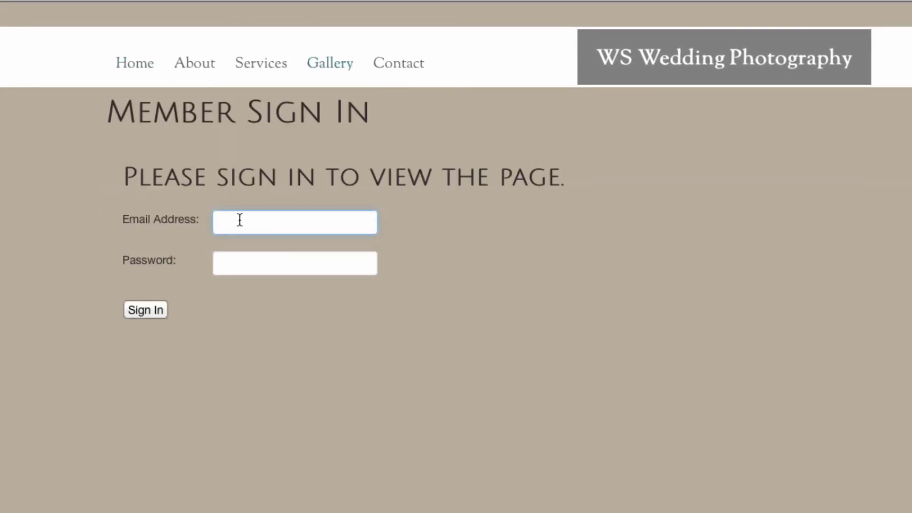
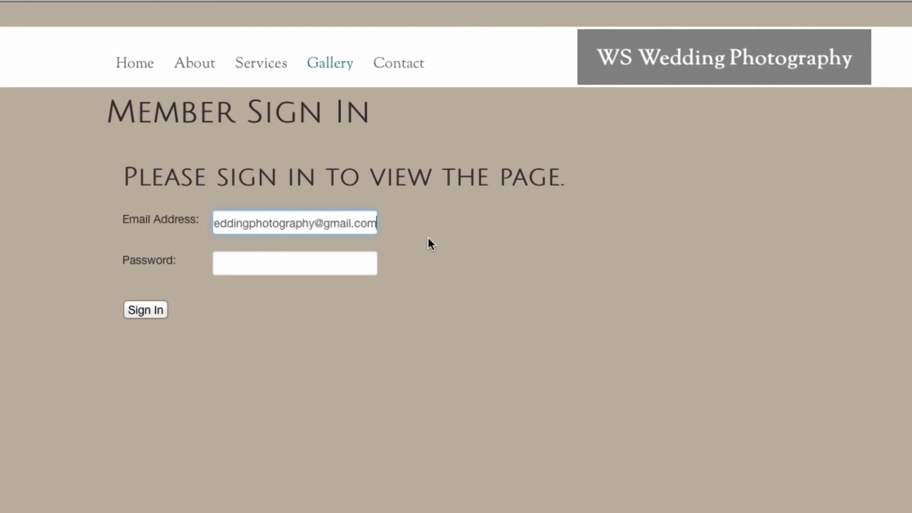
click(353, 259)
text(•••••••)
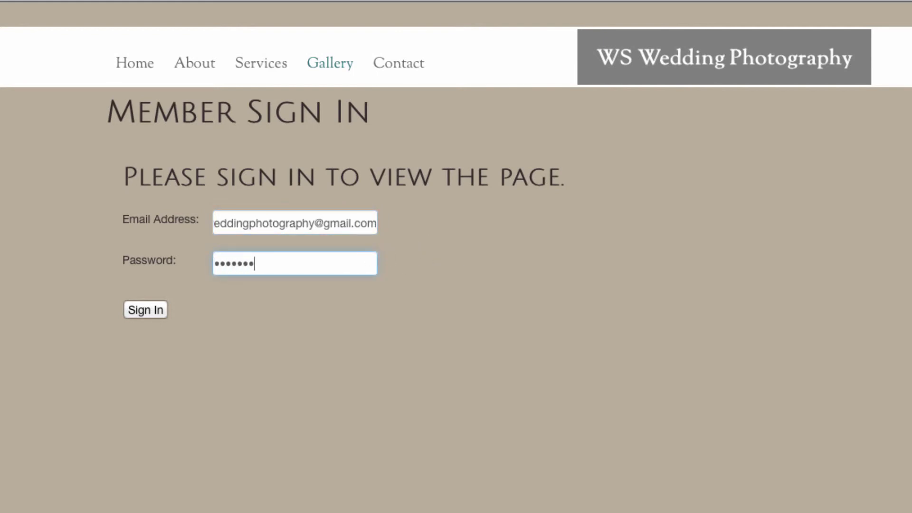
click(145, 310)
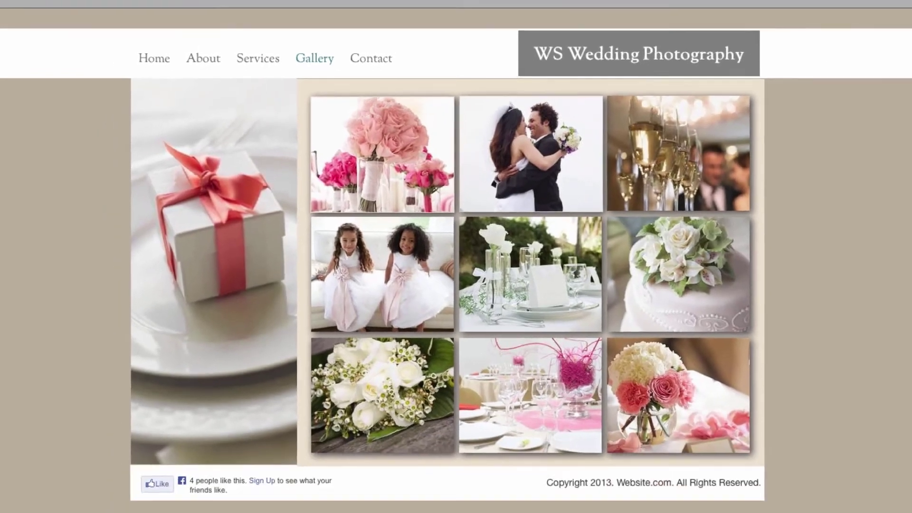